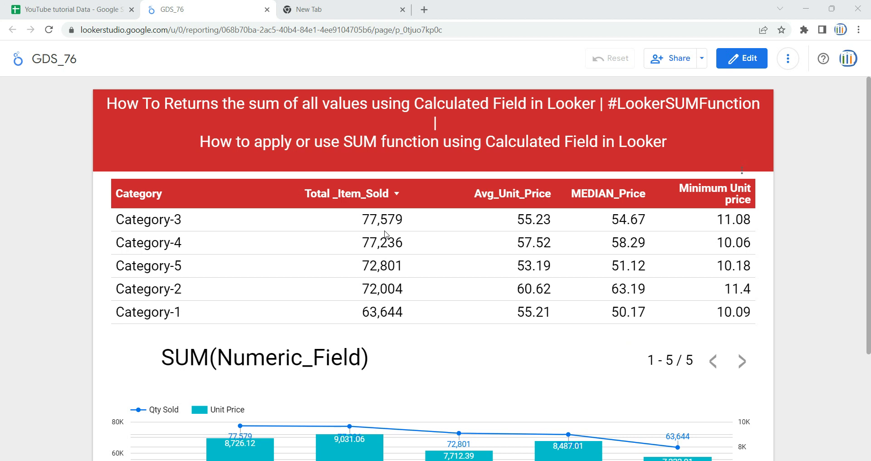
Check the Qty Sold column total in the tutorial spreadsheet, then return to the GDS_76 report.
{"action": "left_click", "coordinate": [54, 4]}
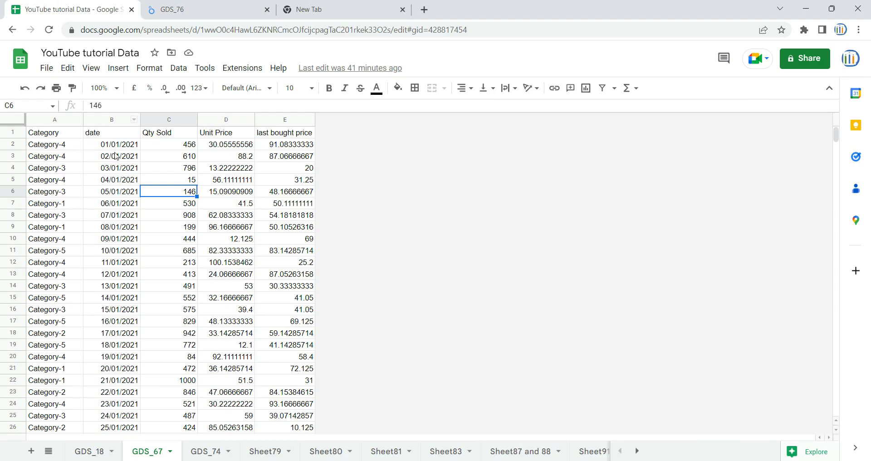
{"action": "left_click", "coordinate": [177, 120]}
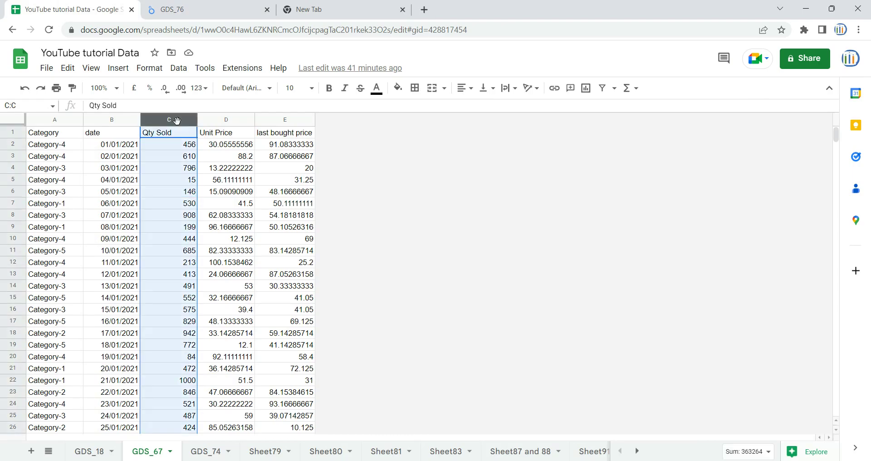
{"action": "left_click", "coordinate": [200, 10]}
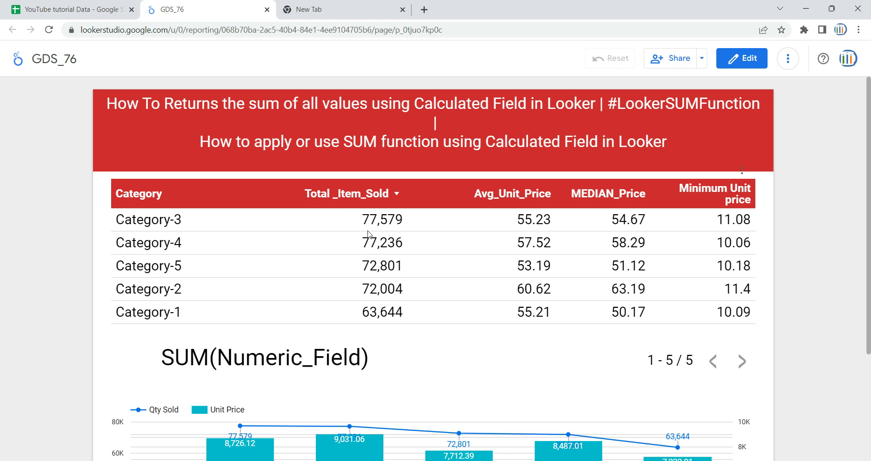
{"action": "scroll", "coordinate": [368, 234], "scroll_direction": "down", "scroll_amount": 3}
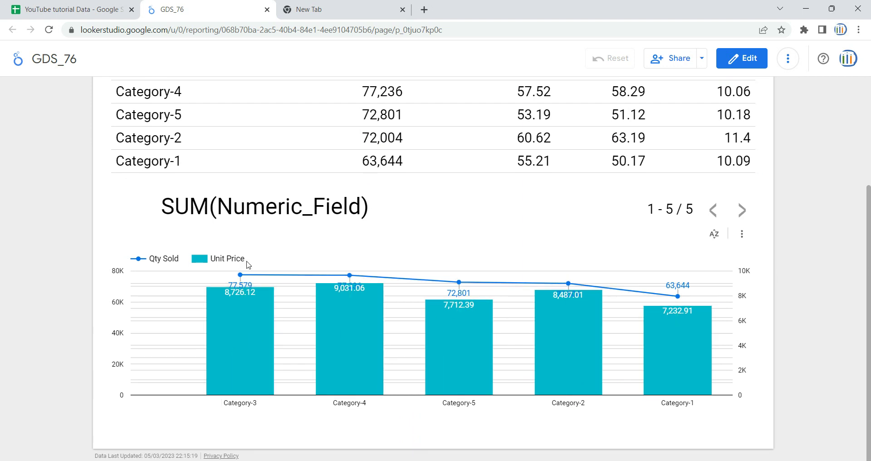
{"action": "mouse_move", "coordinate": [237, 333]}
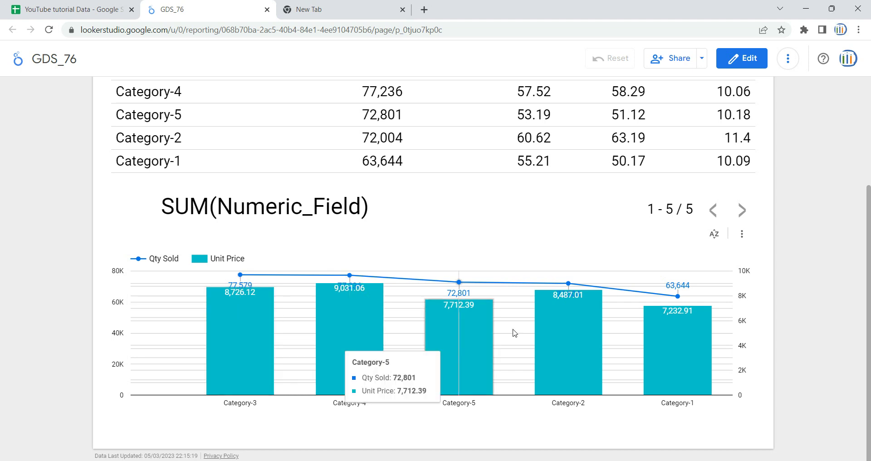
{"action": "scroll", "coordinate": [515, 333], "scroll_direction": "up", "scroll_amount": 1}
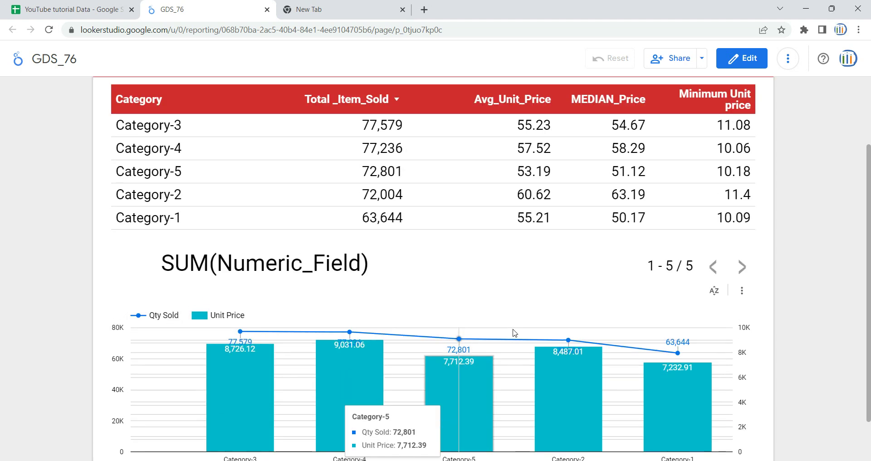
{"action": "scroll", "coordinate": [515, 333], "scroll_direction": "up", "scroll_amount": 2}
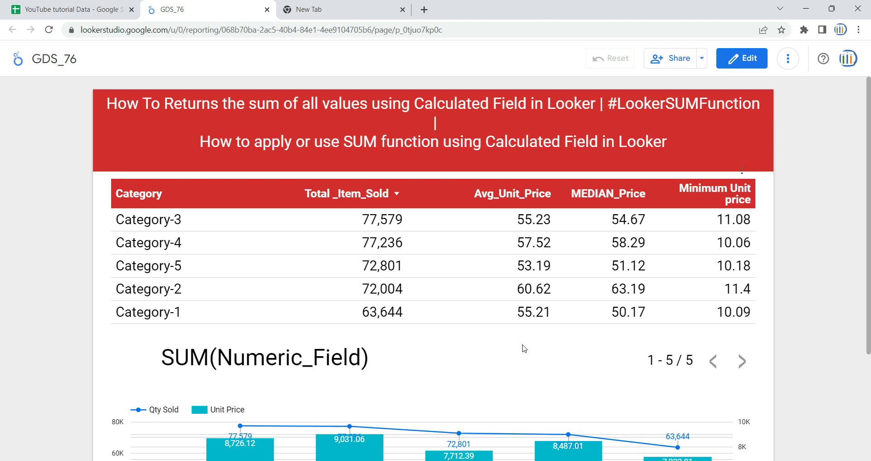
Highlight the SUM(Numeric_Field) title text, then clear the highlight.
{"action": "left_click_drag", "start_coordinate": [370, 357], "coordinate": [218, 359]}
{"action": "left_click", "coordinate": [207, 357]}
{"action": "left_click", "coordinate": [355, 348]}
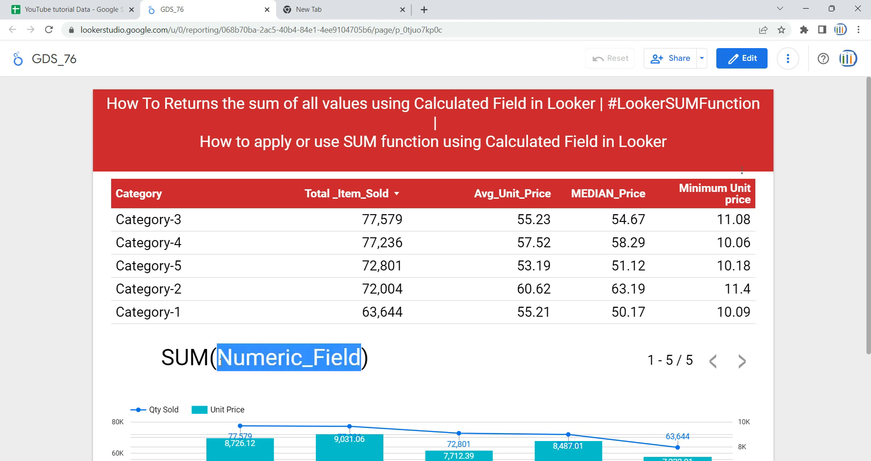
{"action": "left_click", "coordinate": [299, 363]}
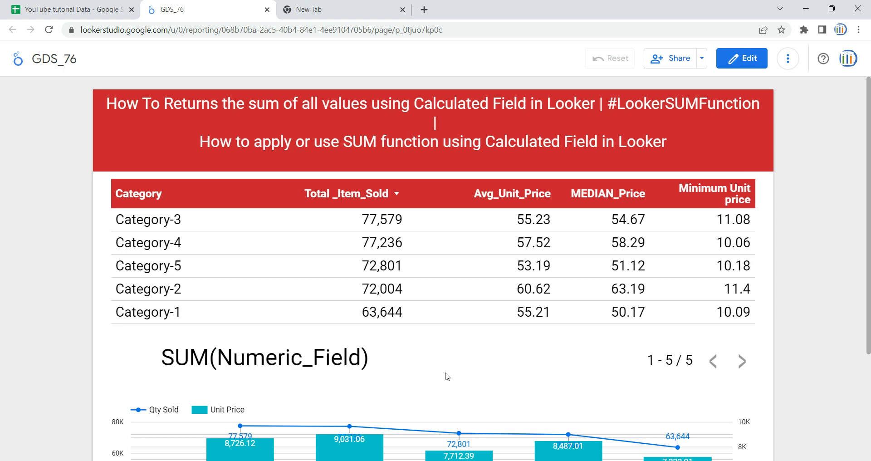
In edit mode, remove the Total _Item_Sold metric from the category table.
{"action": "left_click", "coordinate": [748, 65]}
{"action": "left_click", "coordinate": [356, 325]}
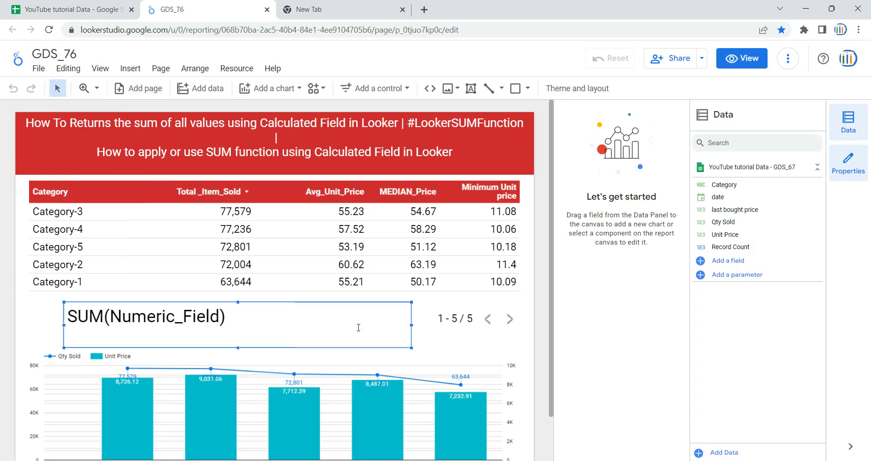
{"action": "left_click", "coordinate": [443, 278]}
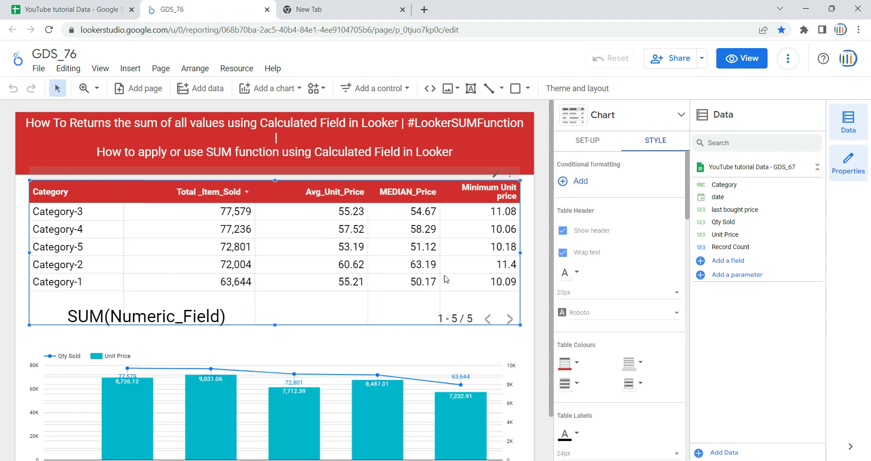
{"action": "left_click", "coordinate": [588, 141]}
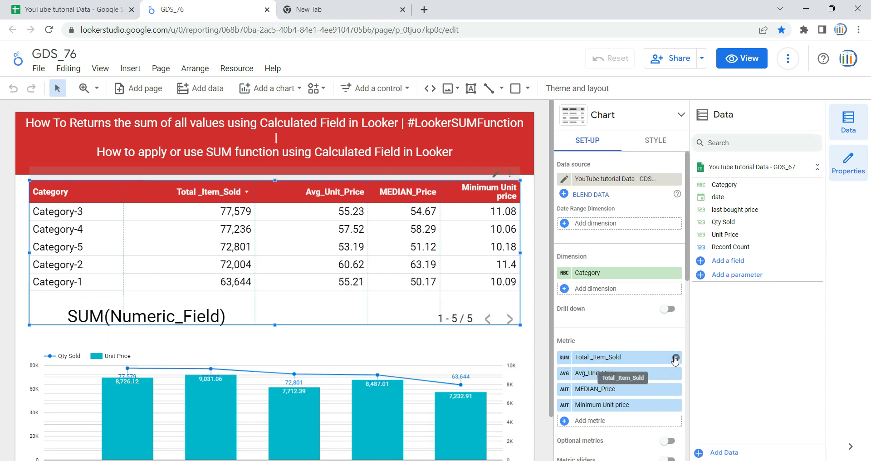
{"action": "left_click", "coordinate": [675, 358]}
Drop Qty Sold from the combo chart and replace Unit Price with Record Count.
{"action": "left_click", "coordinate": [369, 356]}
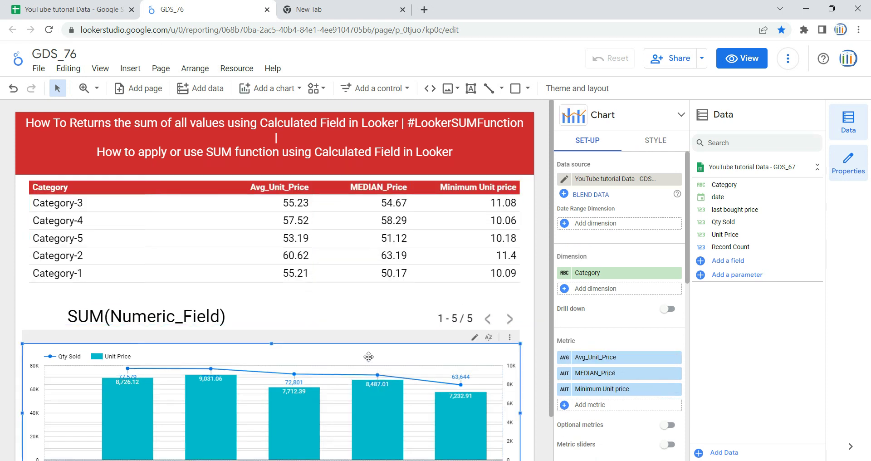
{"action": "scroll", "coordinate": [626, 354], "scroll_direction": "down", "scroll_amount": 1}
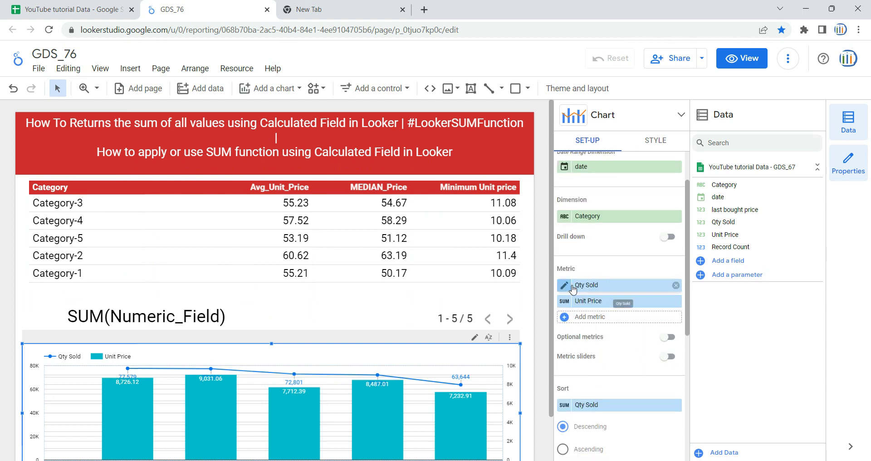
{"action": "left_click", "coordinate": [675, 285]}
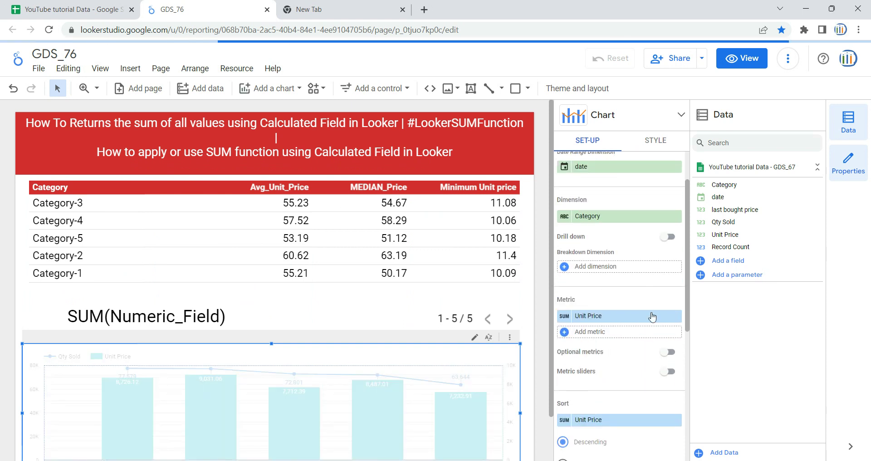
{"action": "left_click", "coordinate": [652, 317]}
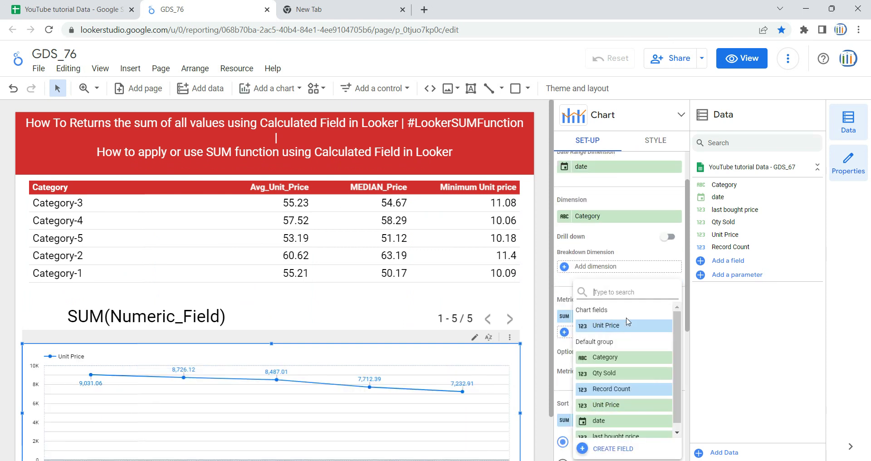
{"action": "left_click", "coordinate": [636, 383]}
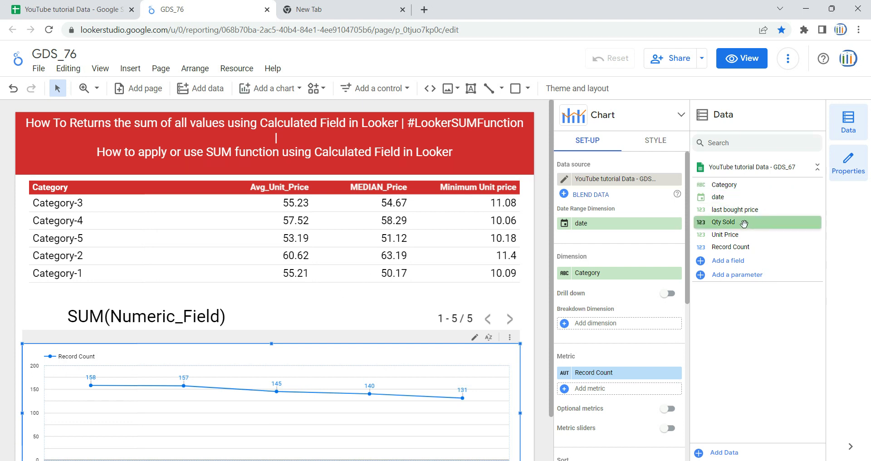
Add a calculated field named Total_Sold_Item and type SUM as the start of its formula.
{"action": "left_click", "coordinate": [734, 265]}
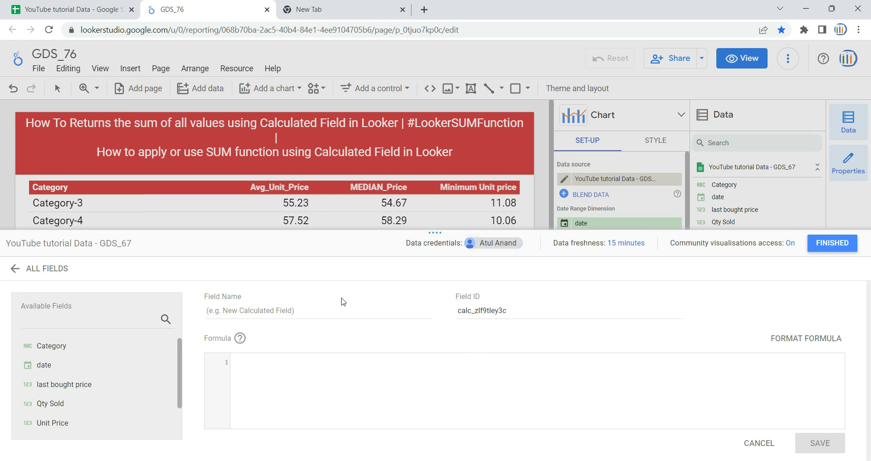
{"action": "left_click", "coordinate": [318, 304]}
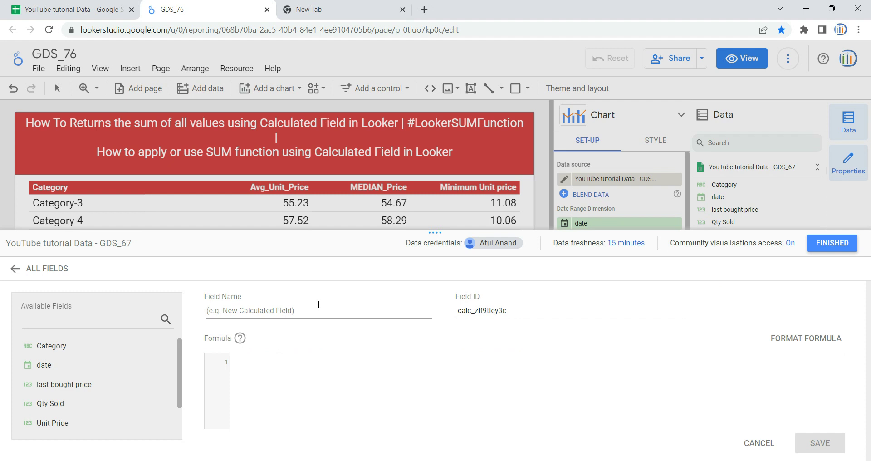
{"action": "type", "text": "SOld_ItemTotal_"}
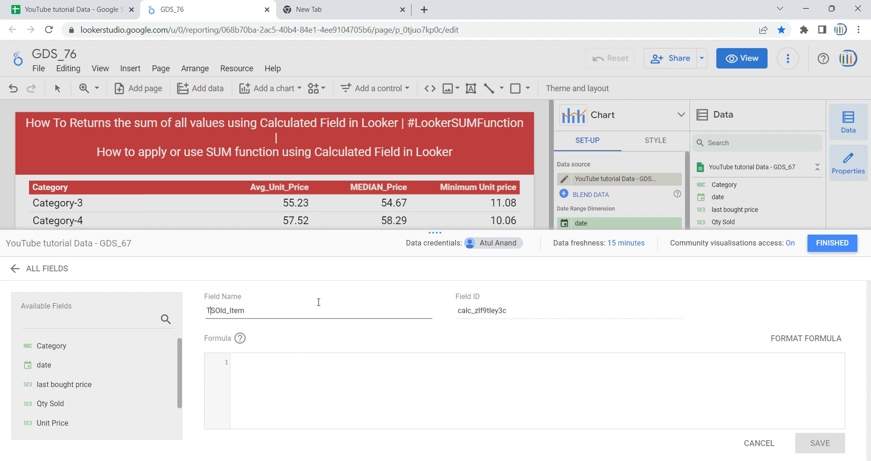
{"action": "key", "text": "BackSpace"}
{"action": "type", "text": "otal_So"}
{"action": "left_click", "coordinate": [364, 369]}
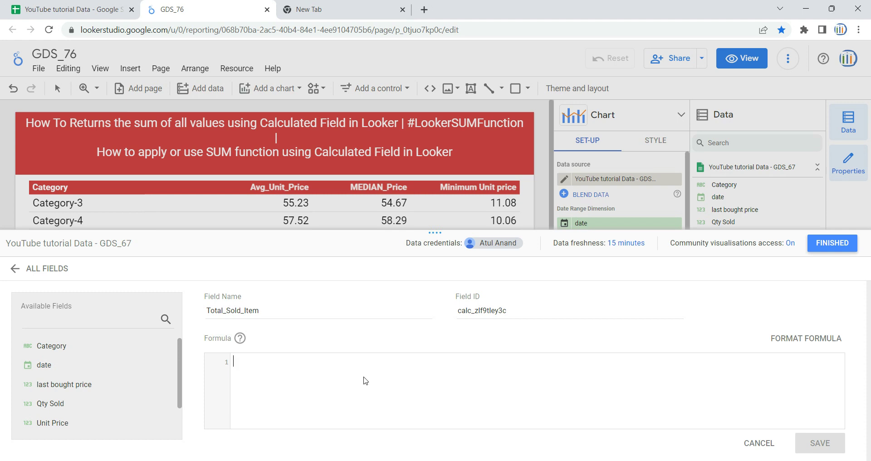
{"action": "type", "text": "SUM"}
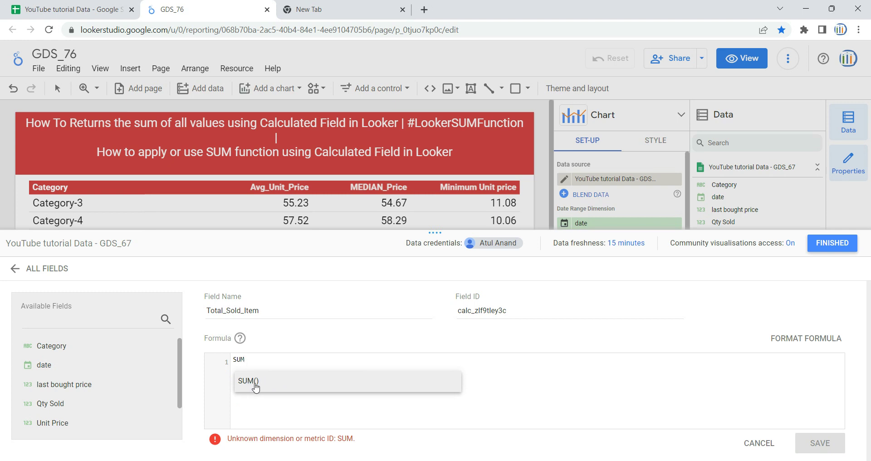
Complete the formula as SUM(Qty Sold), remove the stray comma, and save the field.
{"action": "left_click", "coordinate": [247, 388]}
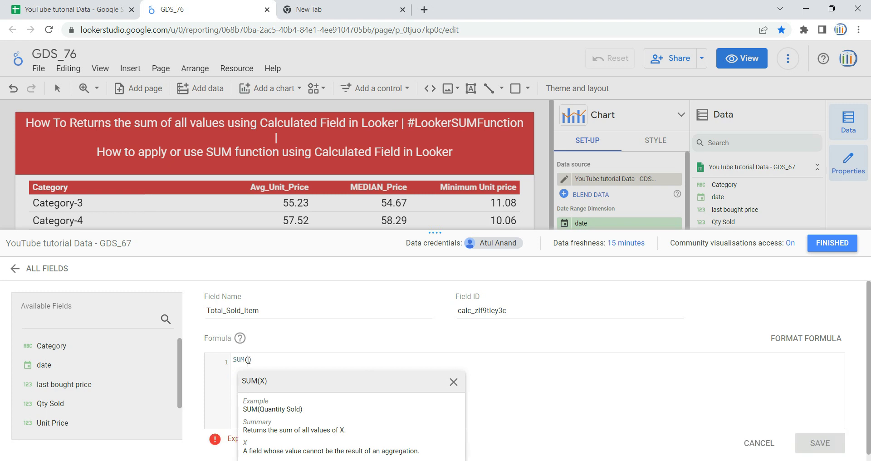
{"action": "type", "text": "Qty"}
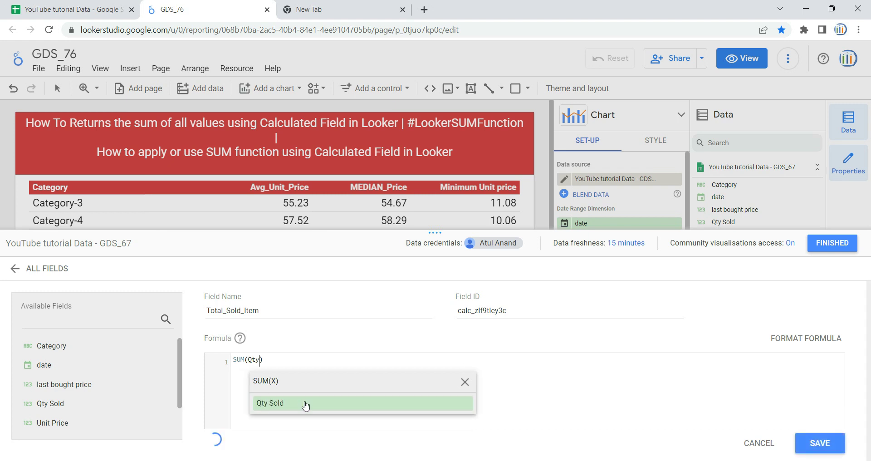
{"action": "left_click", "coordinate": [304, 403]}
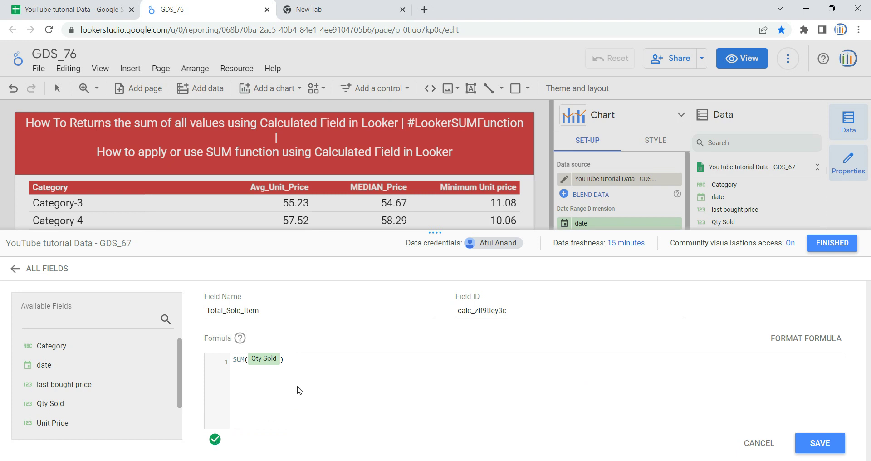
{"action": "left_click", "coordinate": [282, 357]}
{"action": "type", "text": ","}
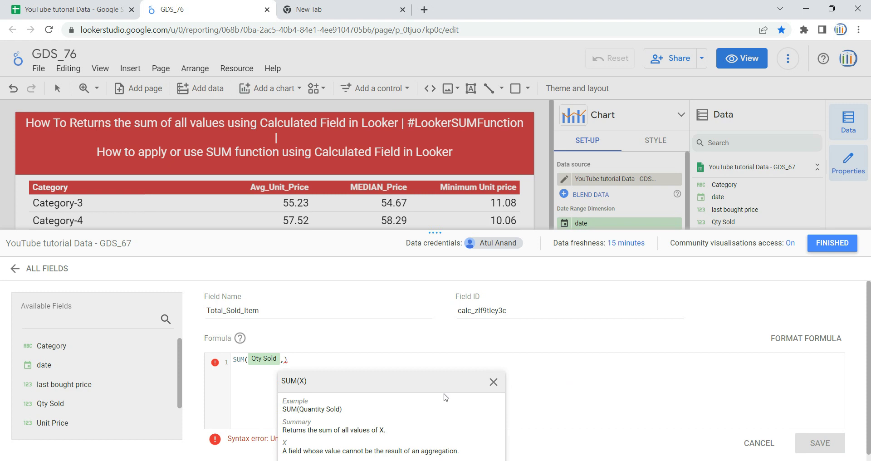
{"action": "left_click", "coordinate": [493, 381]}
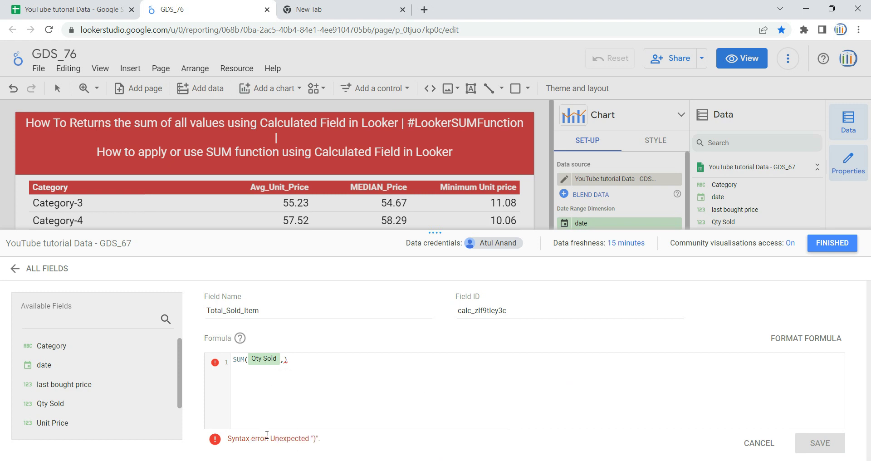
{"action": "key", "text": "BackSpace"}
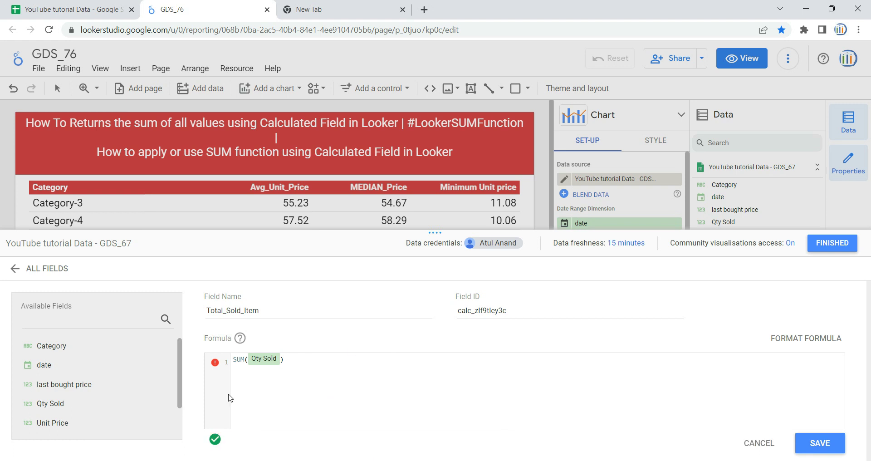
{"action": "mouse_move", "coordinate": [216, 443]}
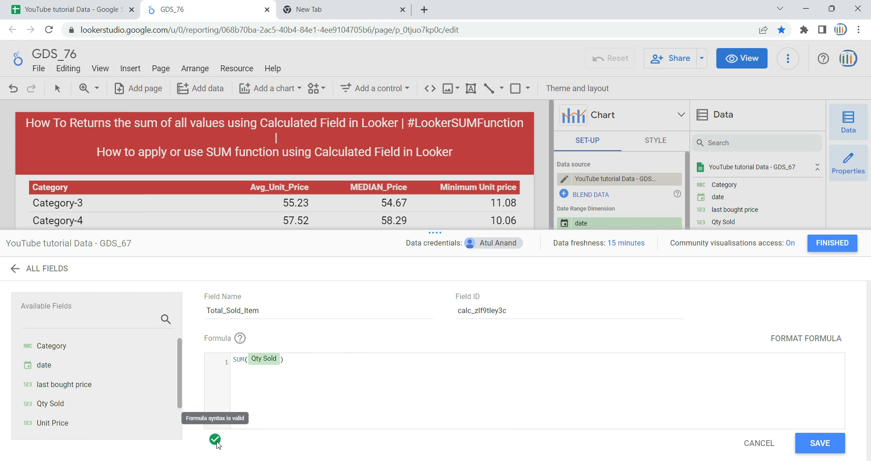
{"action": "left_click", "coordinate": [823, 444]}
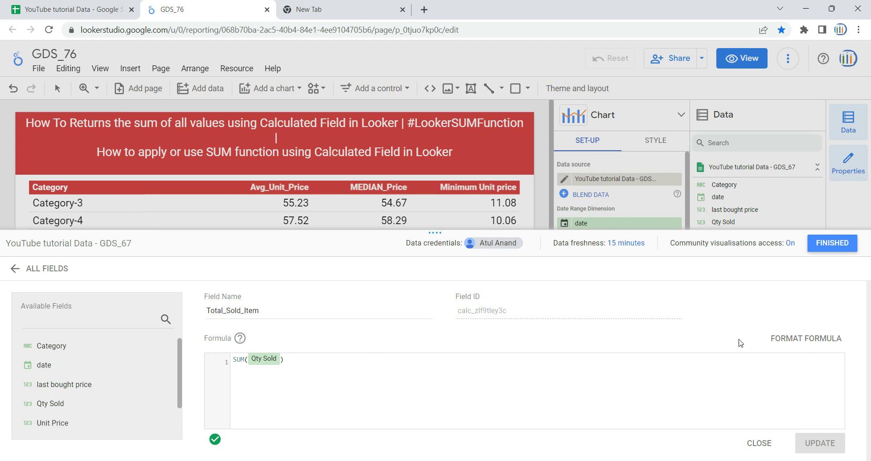
Add Total_Sold_Item as a new table column and widen the columns to fit.
{"action": "left_click", "coordinate": [832, 243]}
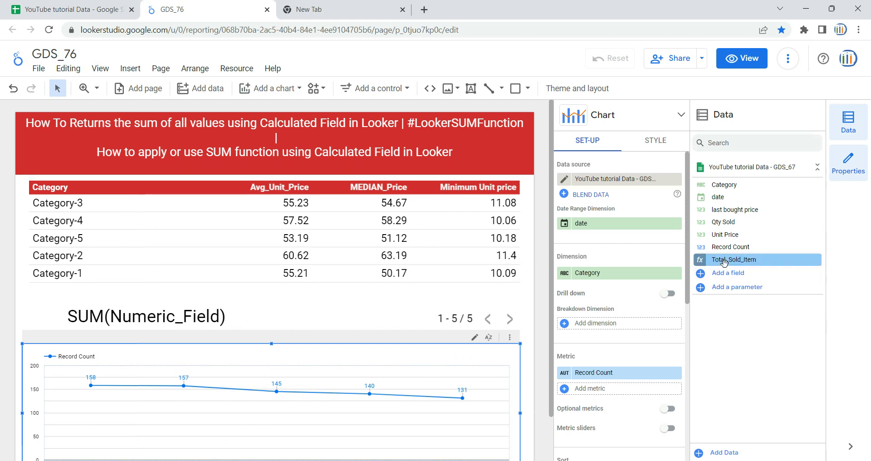
{"action": "left_click", "coordinate": [348, 285]}
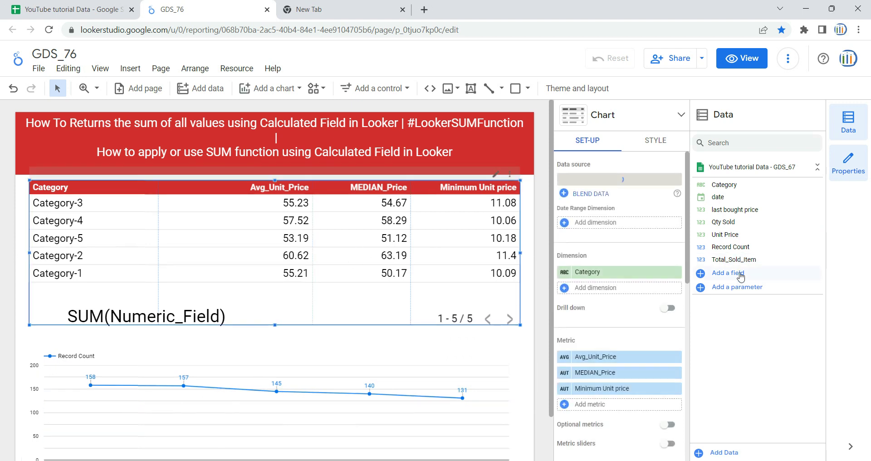
{"action": "left_click", "coordinate": [594, 406]}
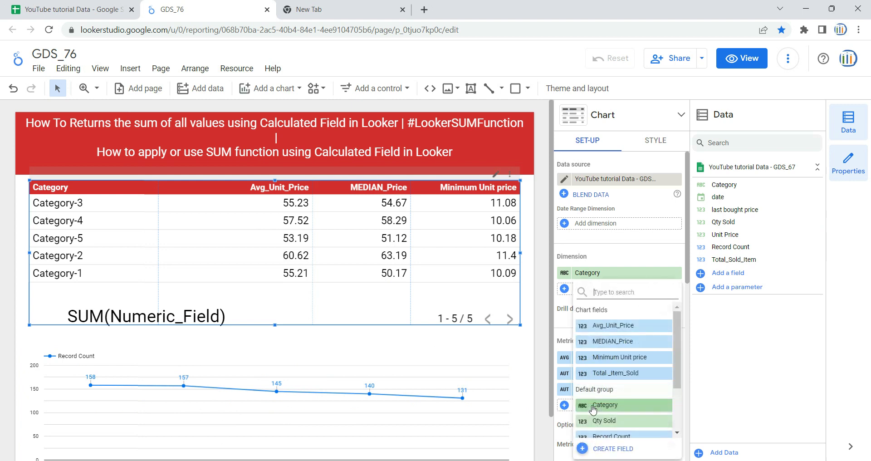
{"action": "left_click", "coordinate": [625, 373]}
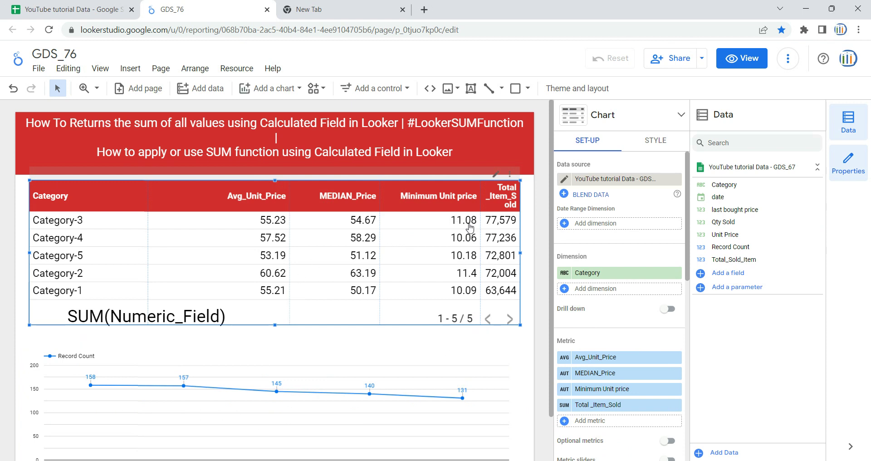
{"action": "left_click_drag", "start_coordinate": [481, 220], "coordinate": [434, 242]}
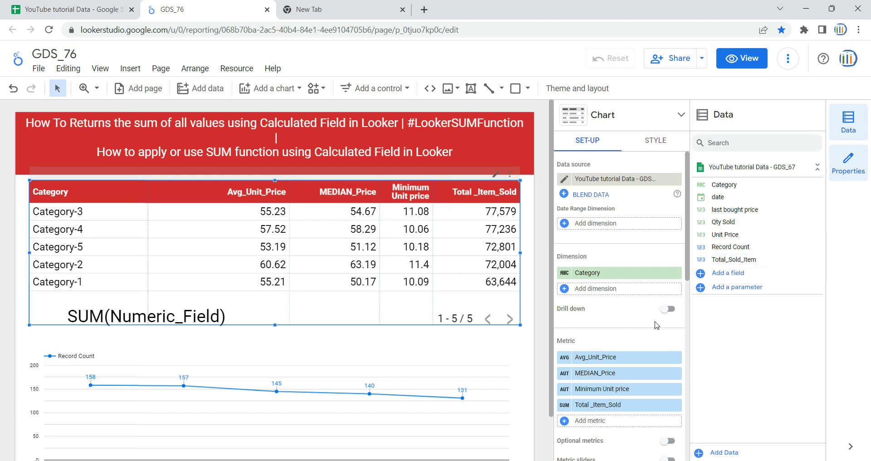
Sort the combo chart by Total_Sold_Item, add it as a metric, and preview the report.
{"action": "left_click", "coordinate": [319, 353]}
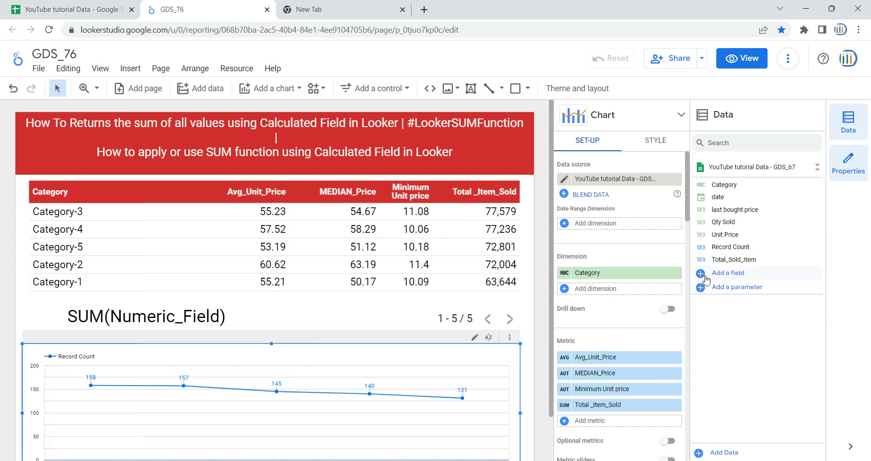
{"action": "scroll", "coordinate": [671, 385], "scroll_direction": "down", "scroll_amount": 3}
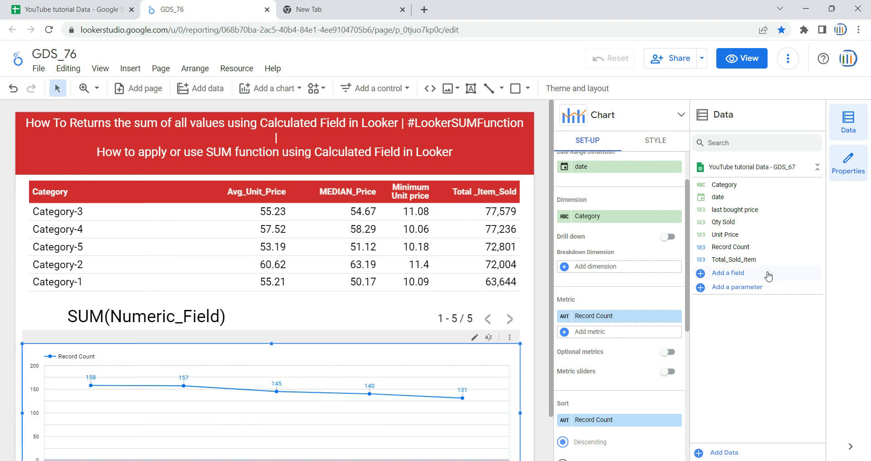
{"action": "left_click_drag", "start_coordinate": [755, 257], "coordinate": [635, 420]}
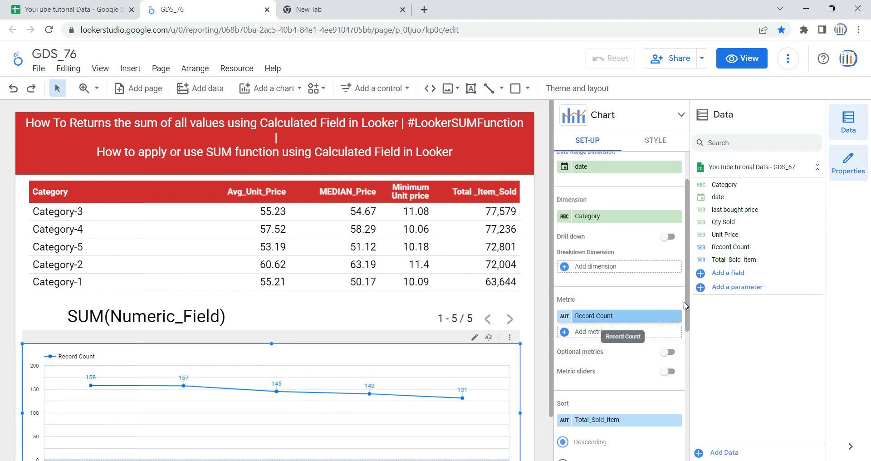
{"action": "left_click_drag", "start_coordinate": [758, 260], "coordinate": [627, 323]}
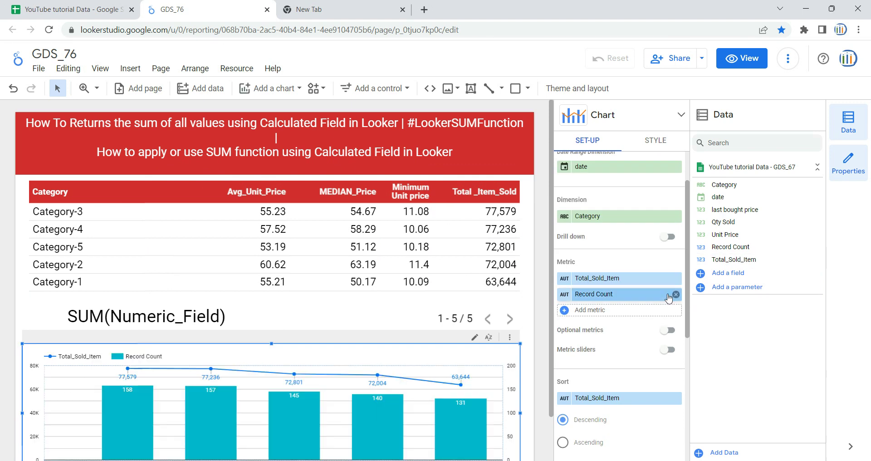
{"action": "left_click", "coordinate": [743, 58]}
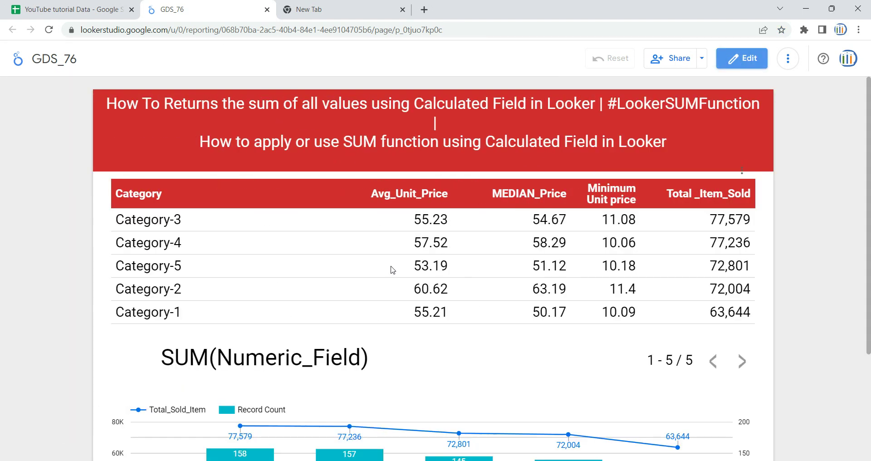